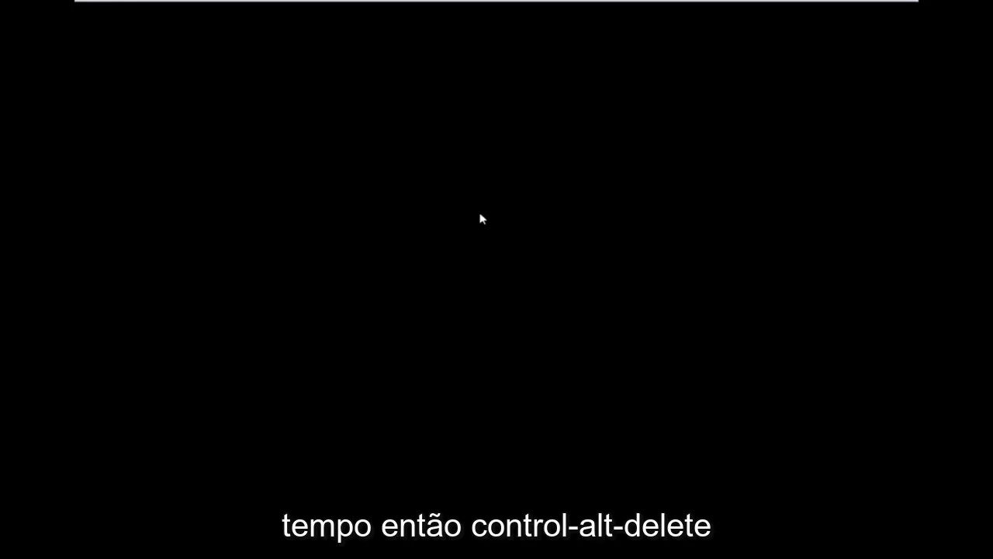
# Step: Press Ctrl+Alt+Delete to show the Lock, Switch user, Sign out and Task Manager options
pyautogui.hotkey('ctrl', 'alt', 'Delete')
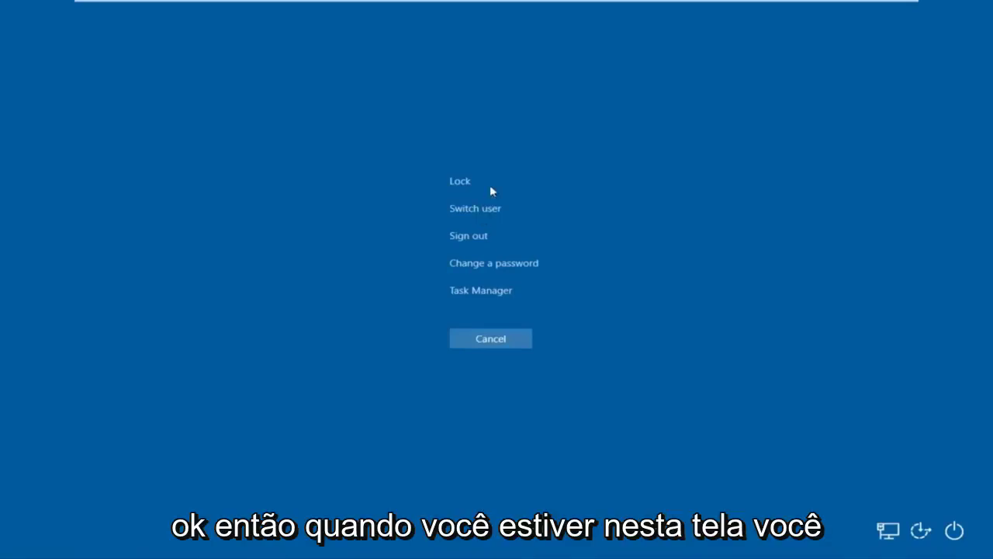
# Step: Launch Task Manager from the security screen, nudge its window right, and open its File menu
pyautogui.click(479, 294)
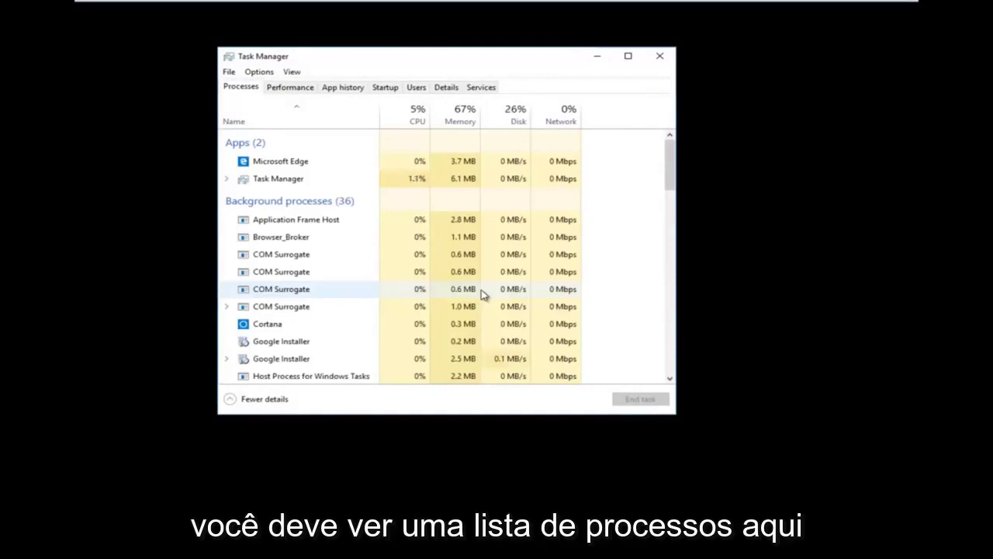
pyautogui.moveTo(501, 62); pyautogui.dragTo(575, 80)
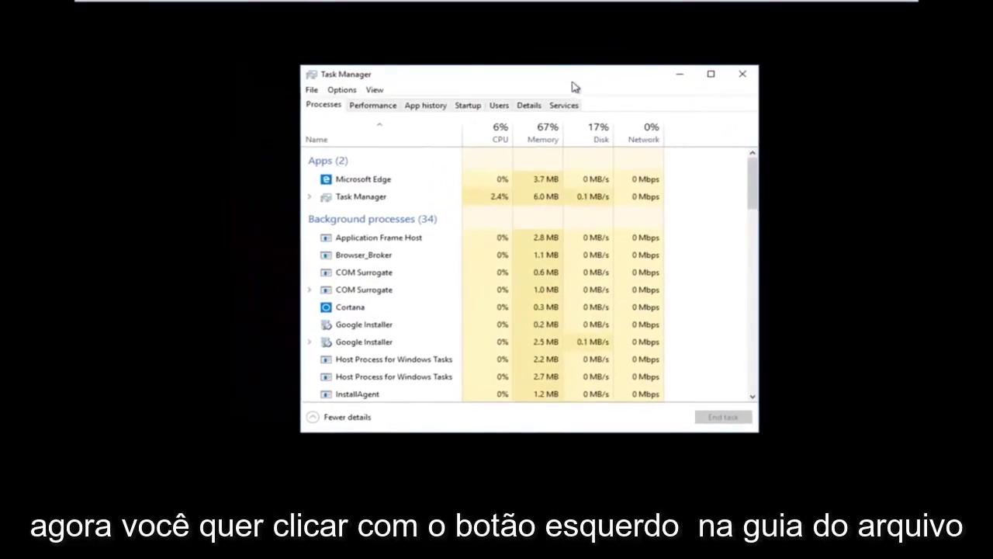
pyautogui.click(311, 91)
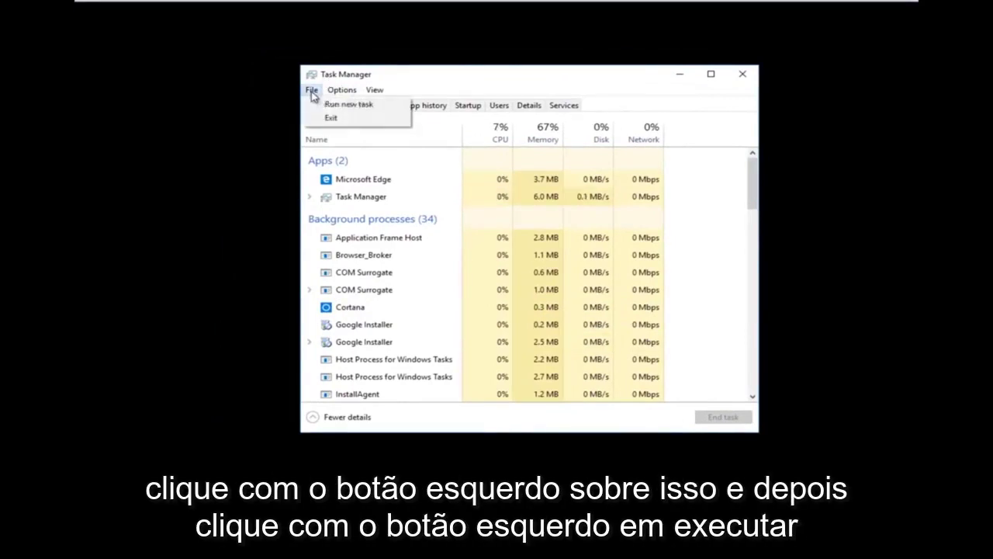
# Step: Run 'regedit' as a new task with 'Create this task with administrative privileges' ticked
pyautogui.click(362, 109)
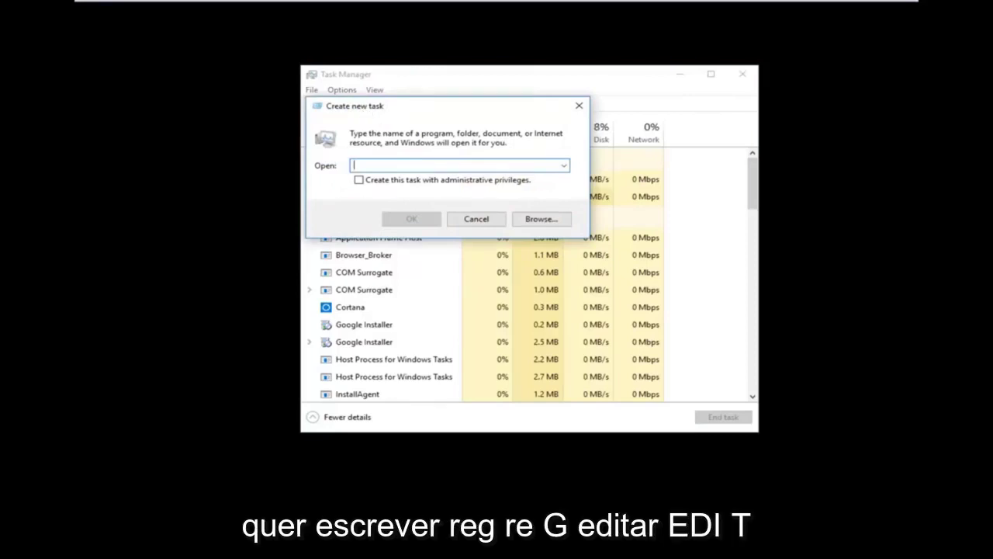
pyautogui.write('regedit')
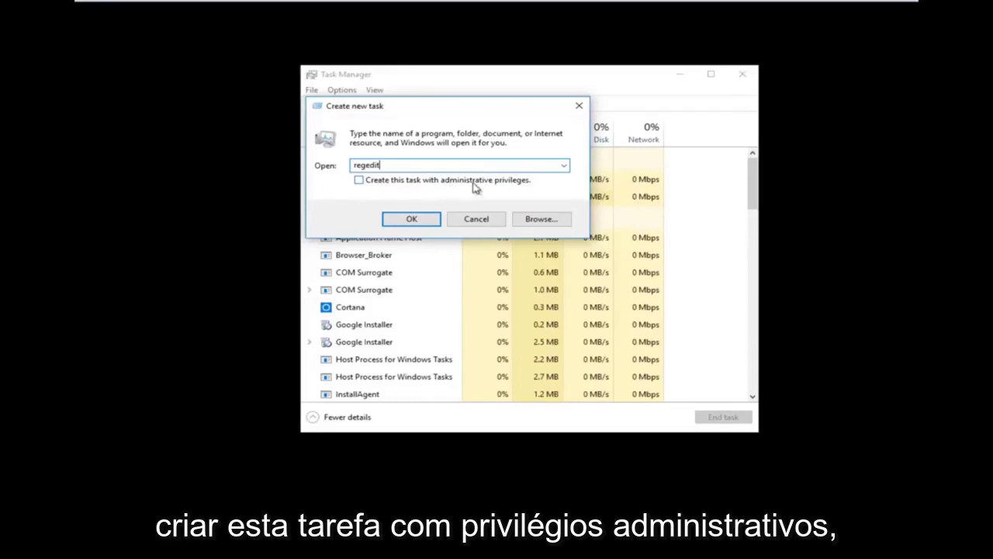
pyautogui.click(359, 181)
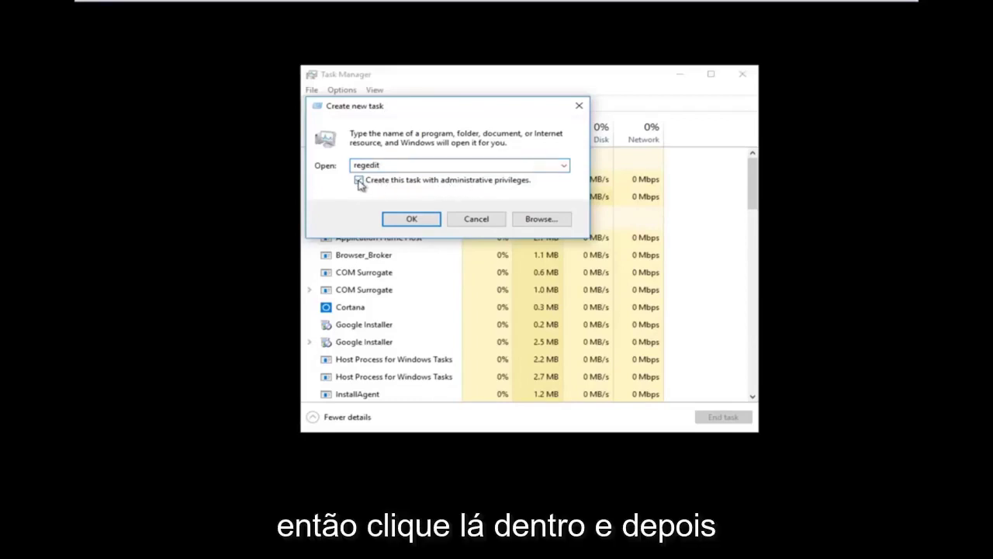
pyautogui.click(395, 221)
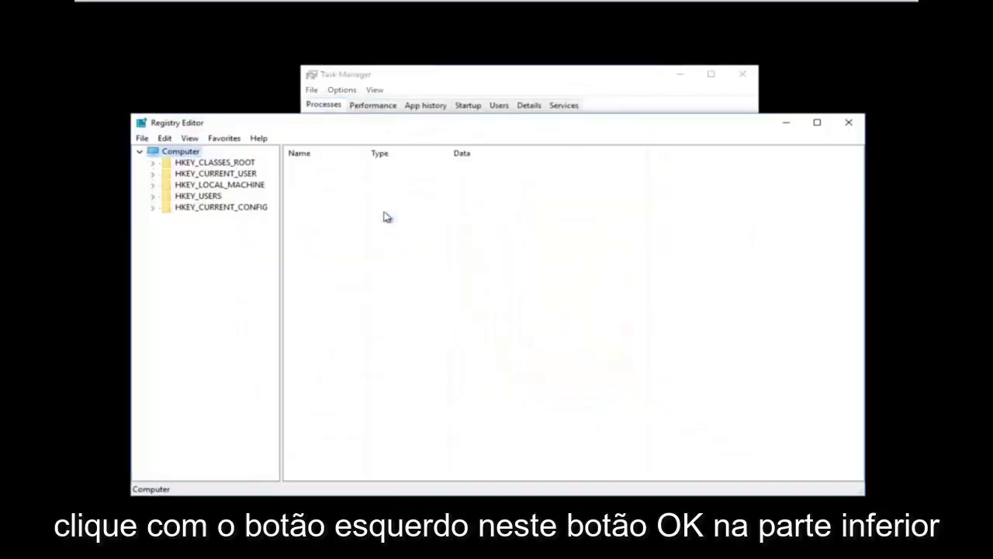
# Step: Expand HKEY_LOCAL_MACHINE\SOFTWARE to list Microsoft, Policies and WOW6432Node, widening the key pane
pyautogui.moveTo(384, 130); pyautogui.dragTo(413, 94)
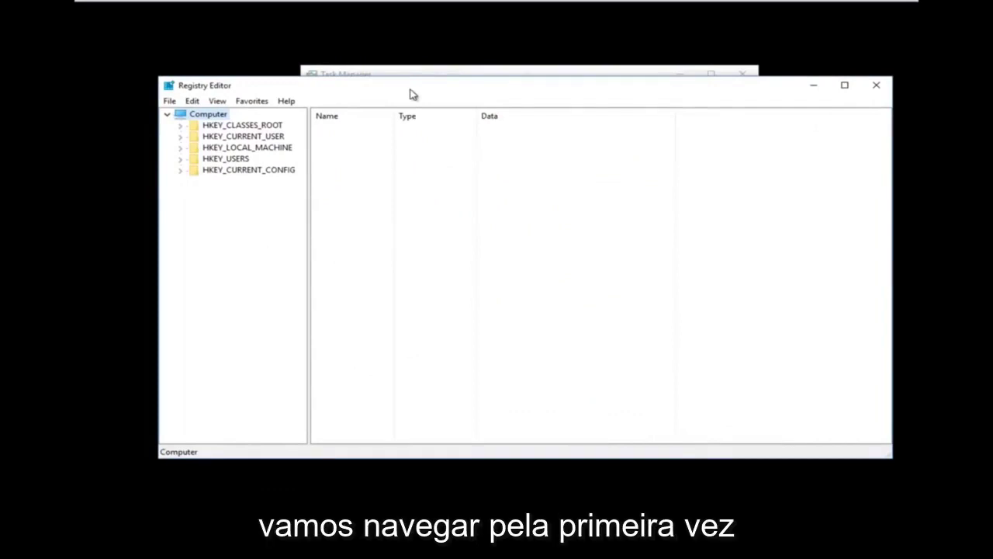
pyautogui.click(180, 148)
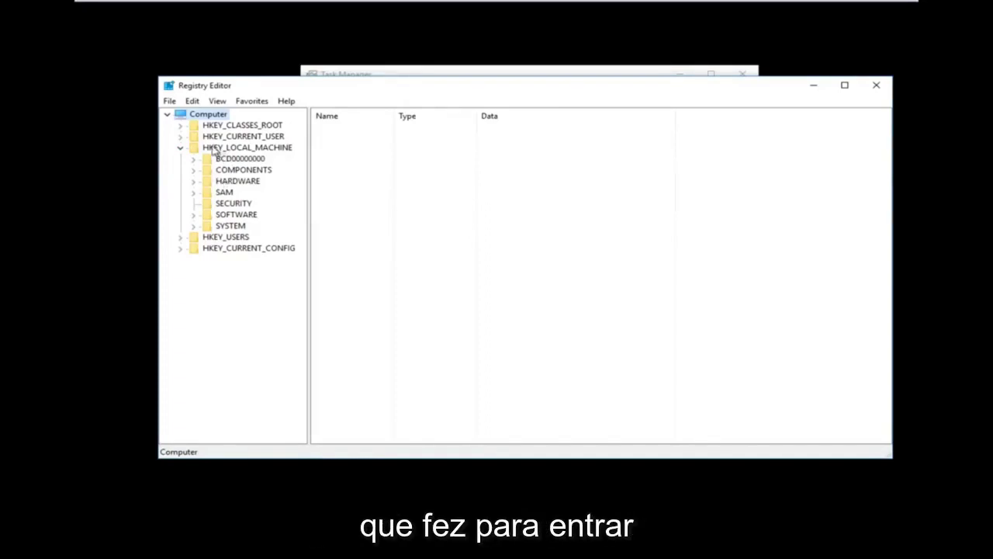
pyautogui.click(194, 215)
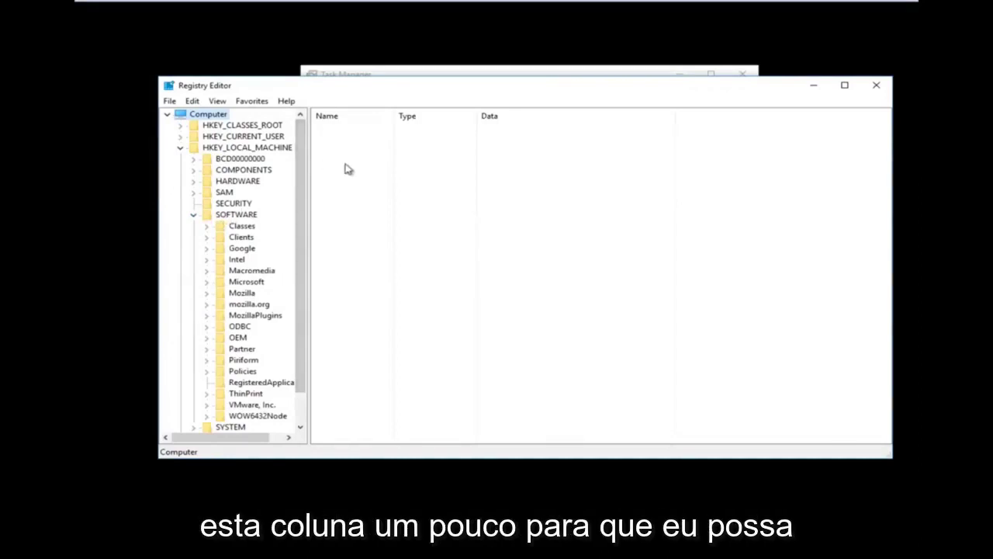
pyautogui.moveTo(307, 161); pyautogui.dragTo(369, 154)
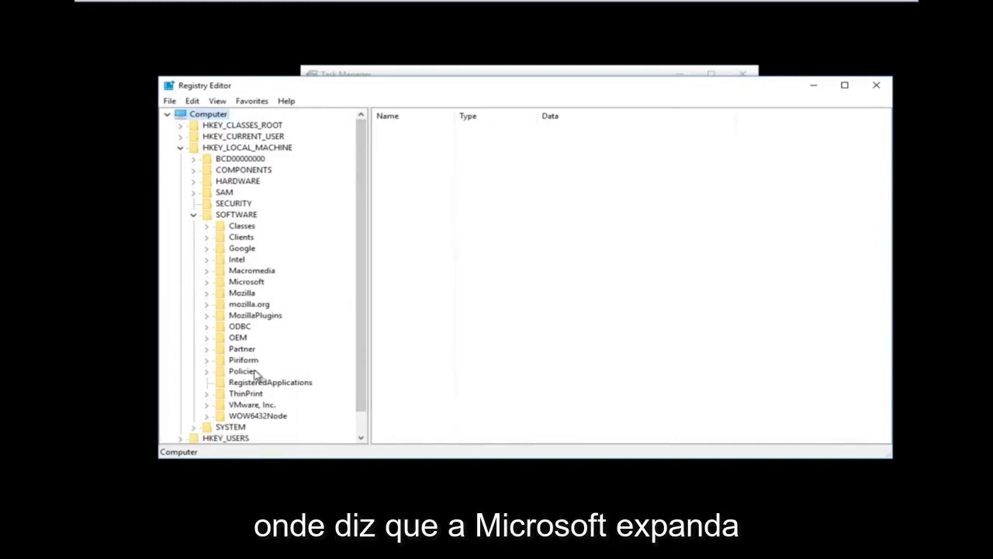
# Step: Expand Microsoft, Windows NT and CurrentVersion to list subkeys like Accessibility, AppCompatFlags and Drivers32
pyautogui.click(206, 282)
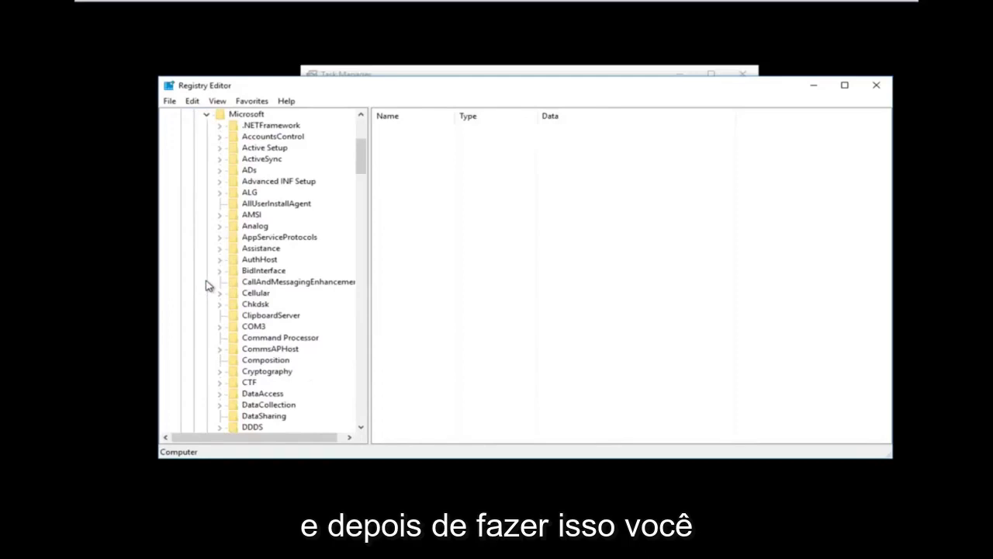
pyautogui.moveTo(361, 166); pyautogui.dragTo(367, 384)
pyautogui.click(279, 371)
pyautogui.scroll(-2, 256, 341)
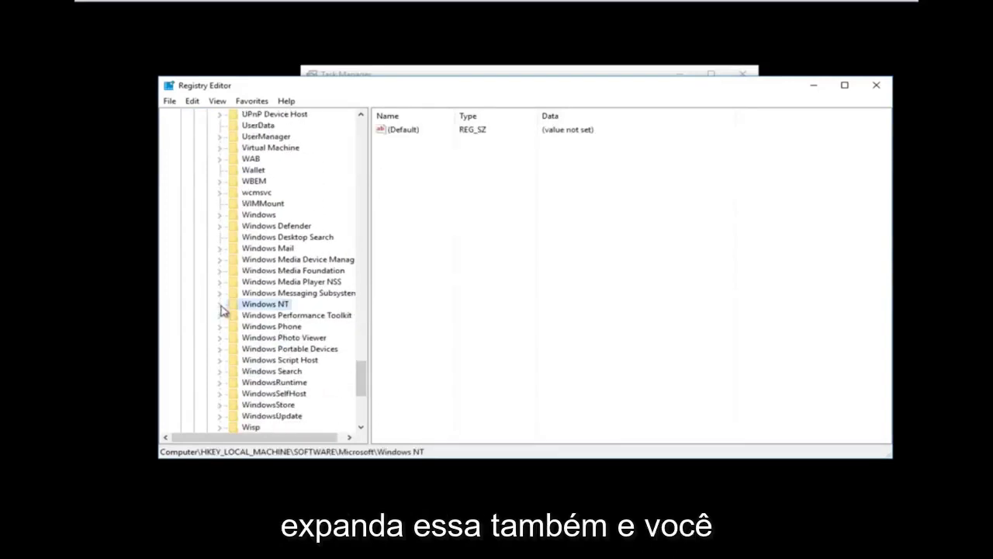
pyautogui.click(221, 304)
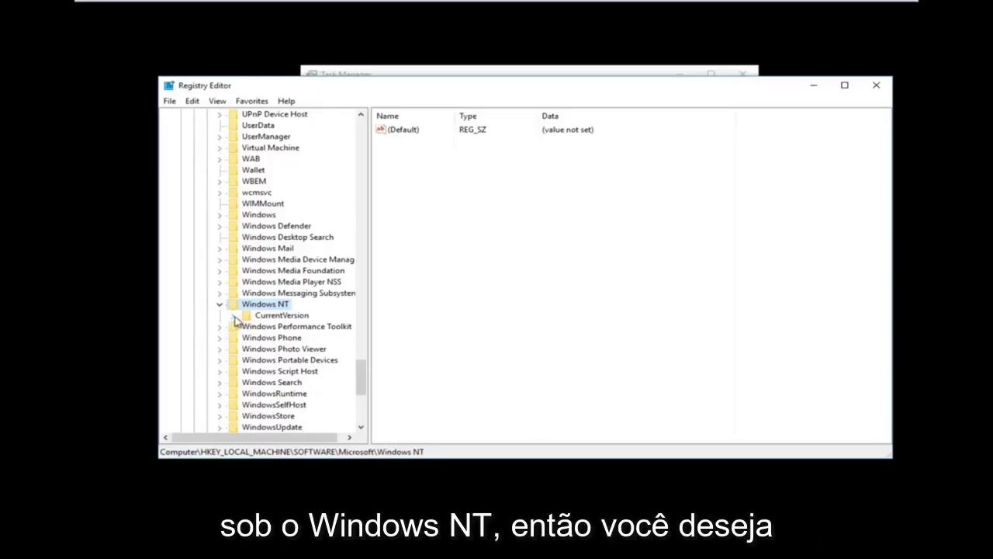
pyautogui.click(234, 316)
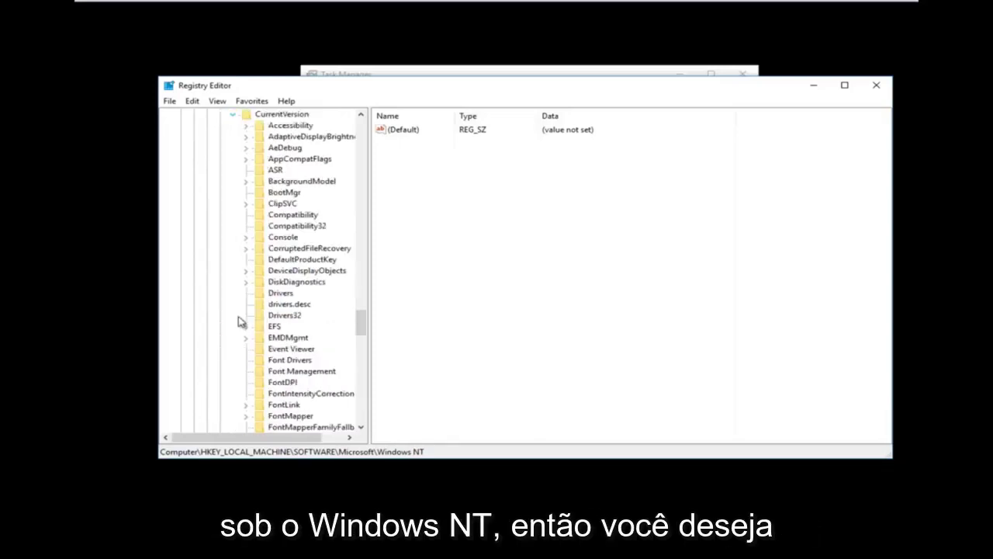
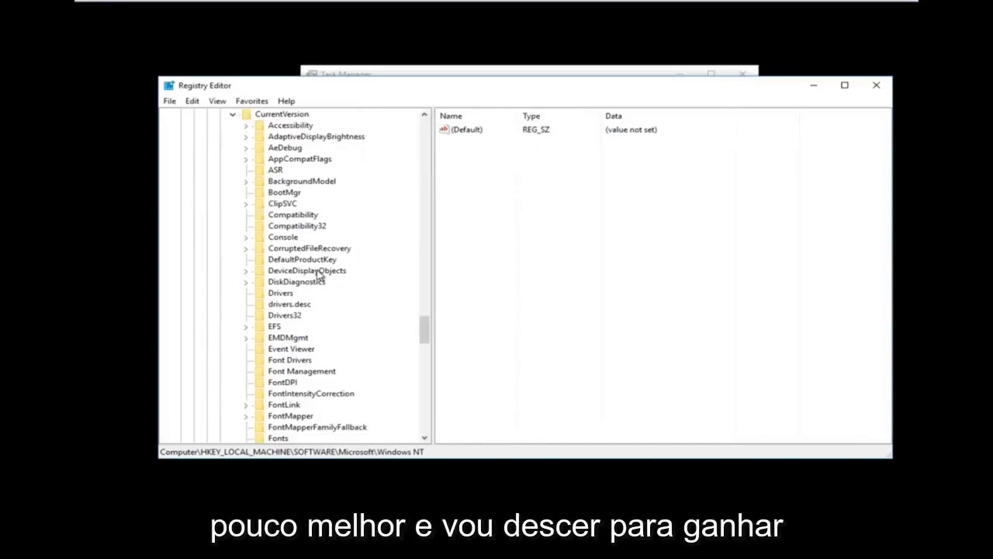
# Step: Select the Winlogon key under Windows NT\CurrentVersion to list its values
pyautogui.scroll(-12, 324, 279)
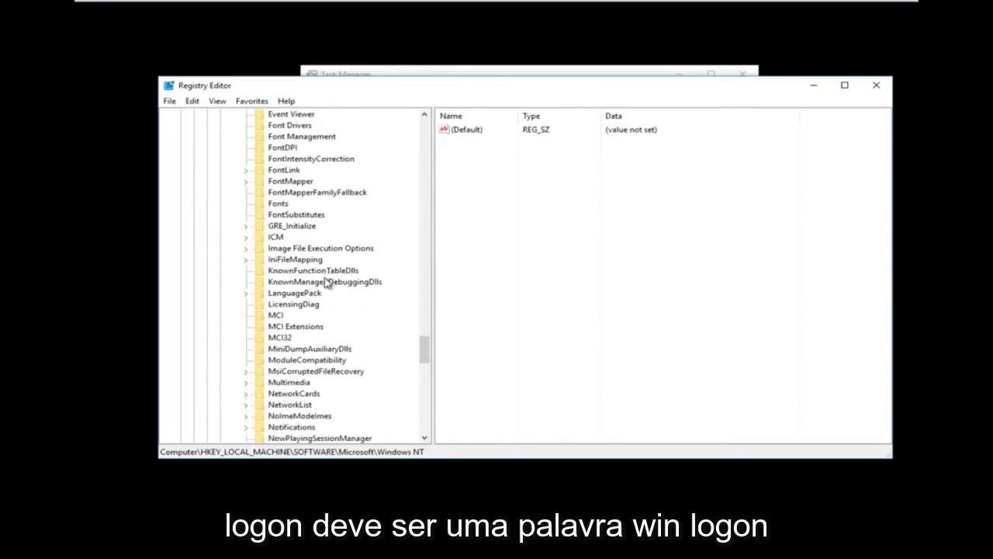
pyautogui.scroll(-9, 326, 283)
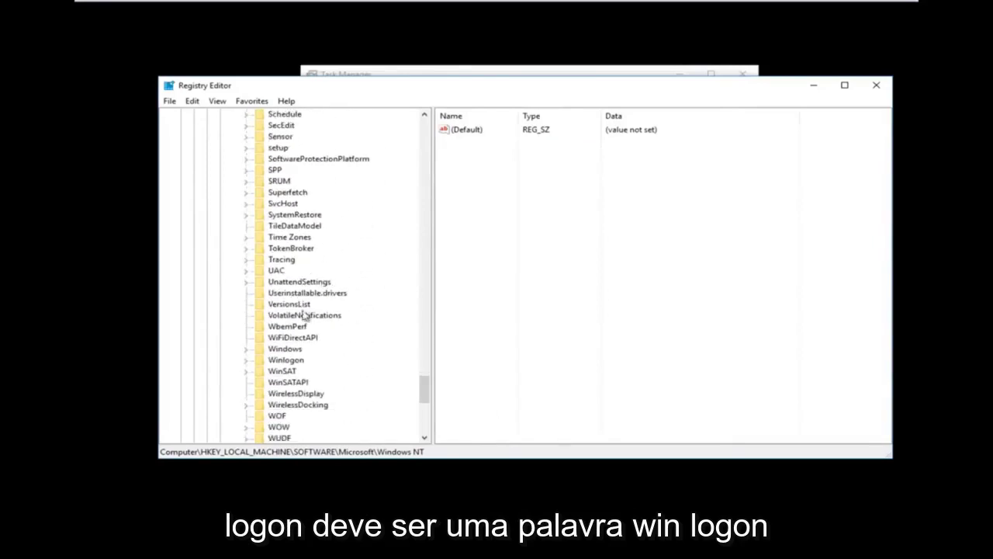
pyautogui.click(284, 360)
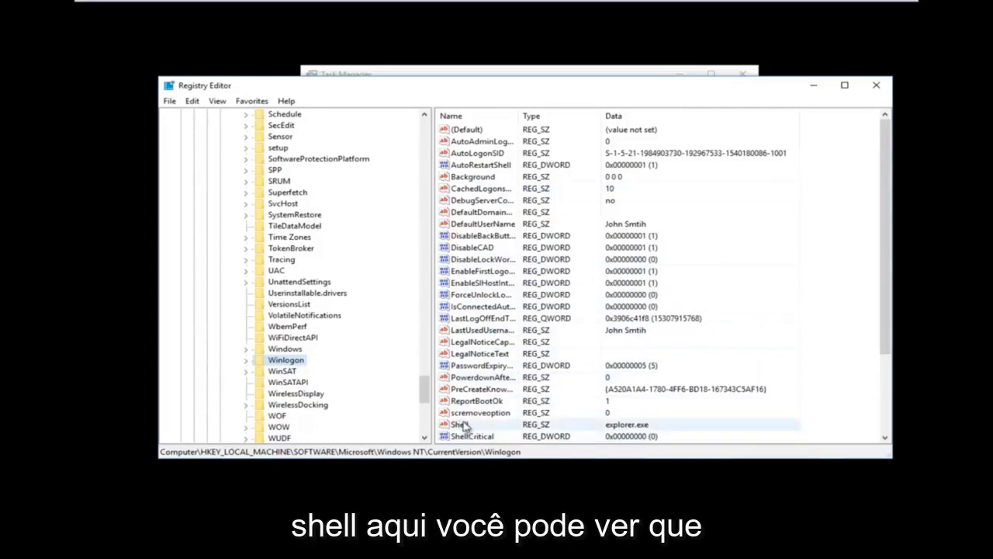
pyautogui.scroll(-3, 621, 271)
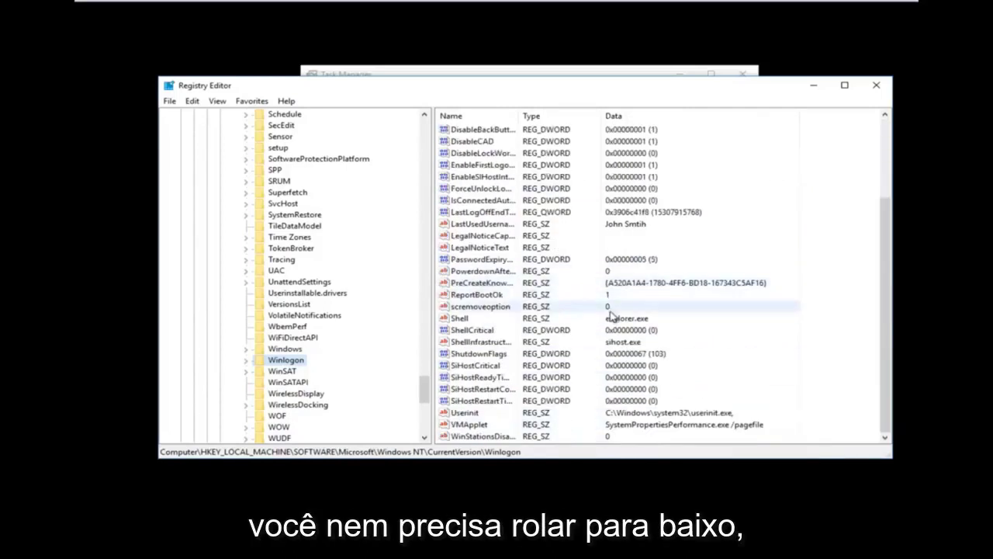
# Step: Edit the Shell string value, replacing its data with 'fhfhfgdexplor.exe' (unconfirmed)
pyautogui.doubleClick(462, 320)
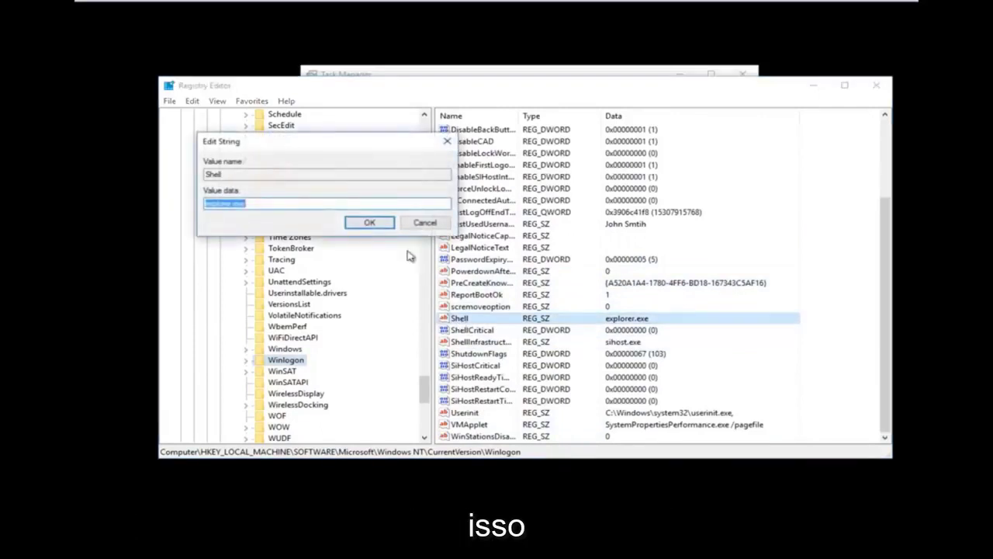
pyautogui.moveTo(286, 148); pyautogui.dragTo(528, 198)
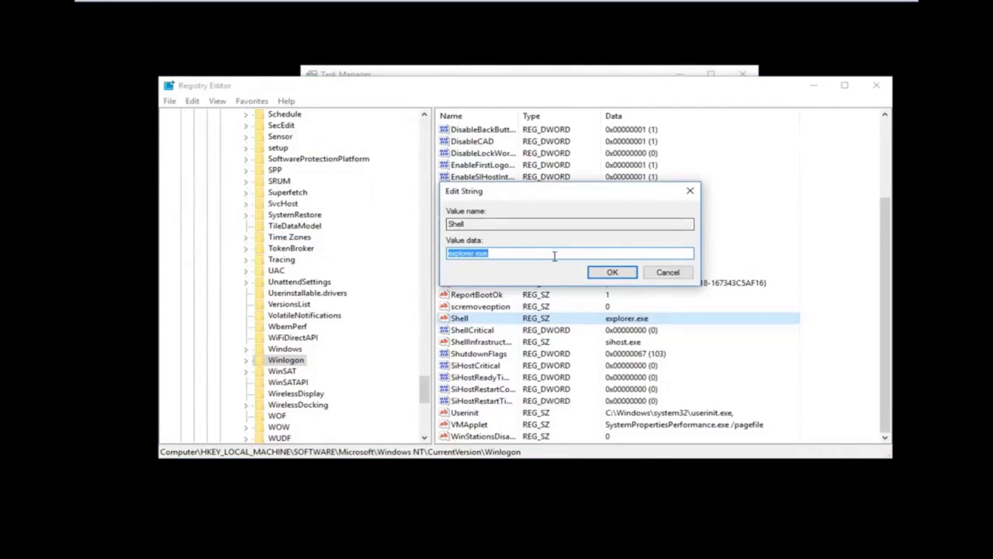
pyautogui.click(485, 254)
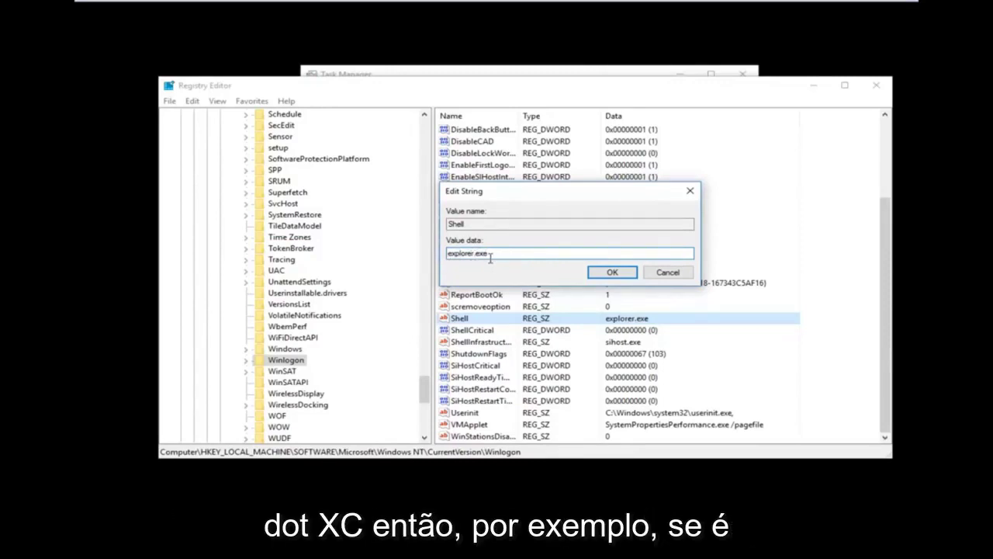
pyautogui.moveTo(499, 250); pyautogui.dragTo(338, 249)
# Step: Enter explorer.exe as the Winlogon Shell string data and confirm the Edit String dialog
pyautogui.write('fhfhfgdgf')
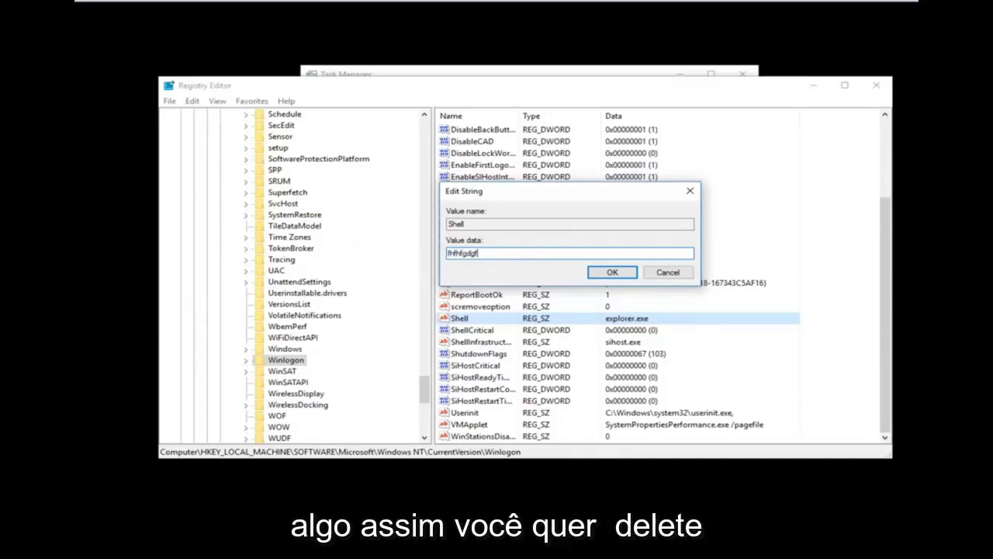
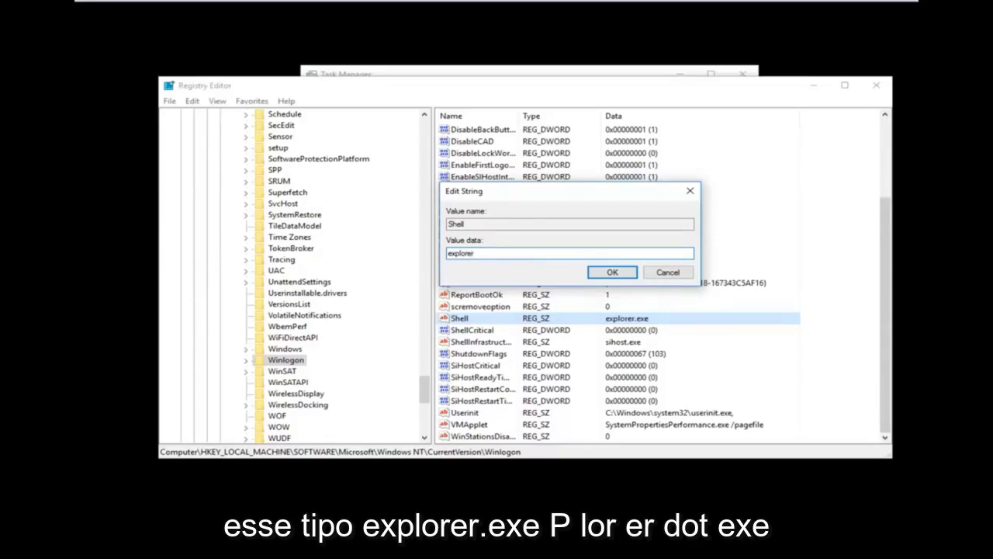
# Step: Enter explorer.exe as the Winlogon Shell string data and confirm the Edit String dialog
pyautogui.write('.exe')
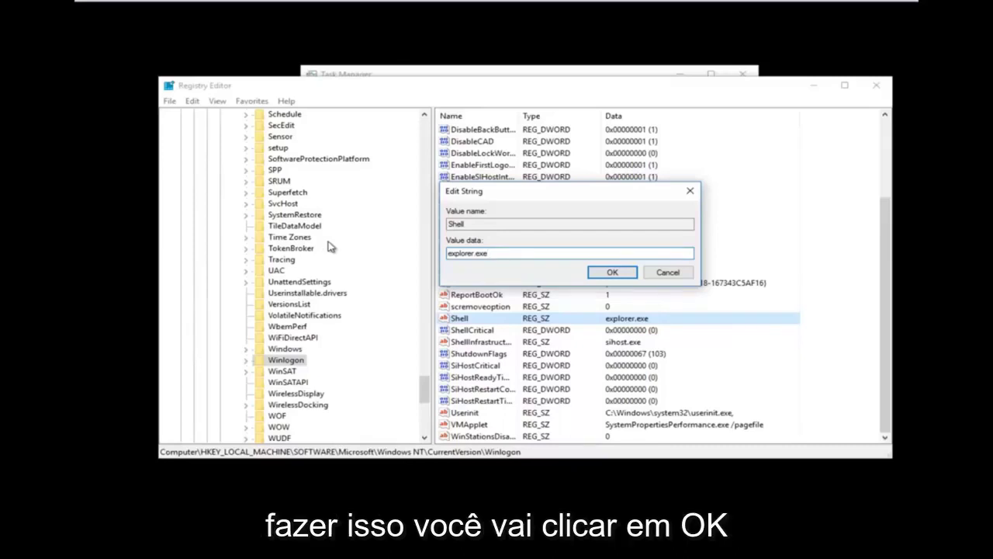
pyautogui.click(611, 273)
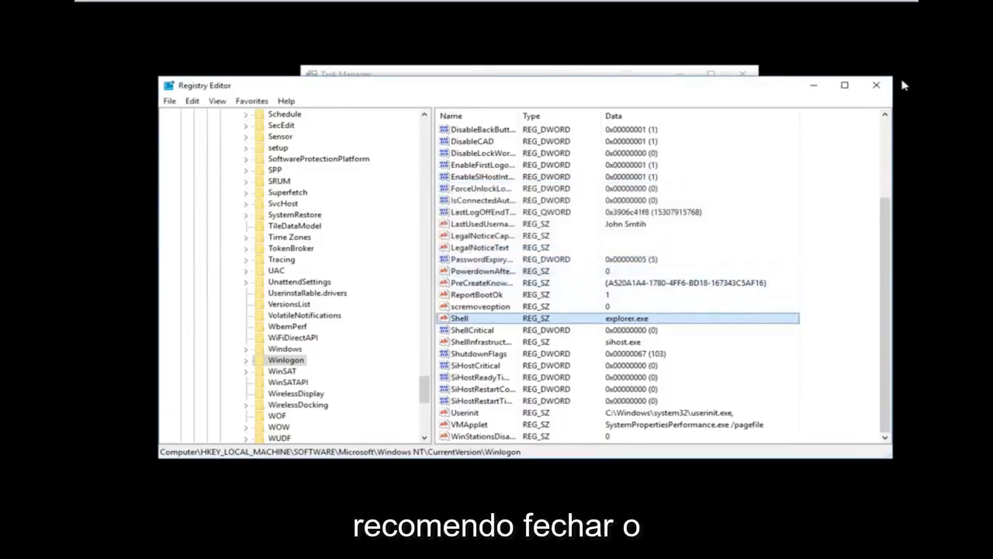
# Step: Close the Registry Editor window, then the Task Manager window, leaving a black desktop
pyautogui.click(877, 86)
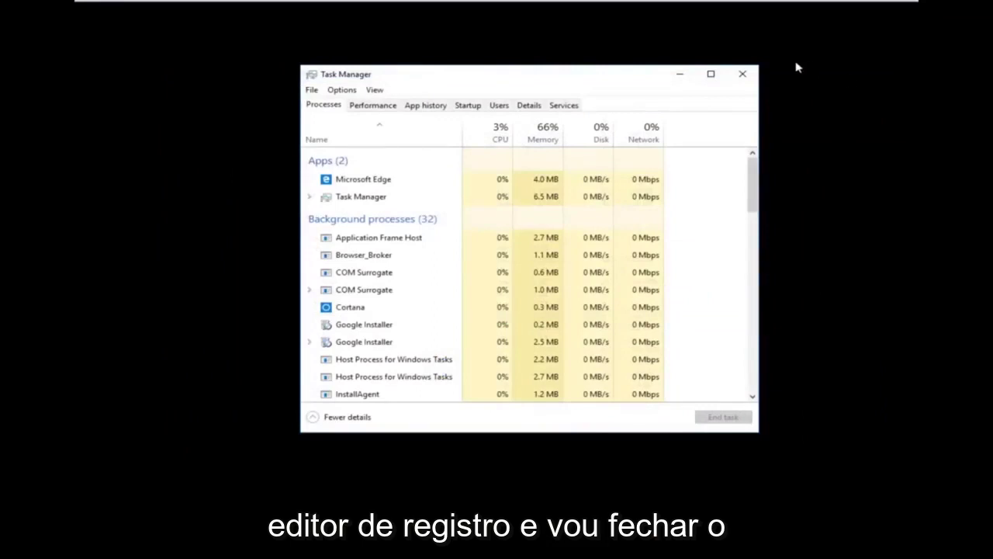
pyautogui.click(746, 77)
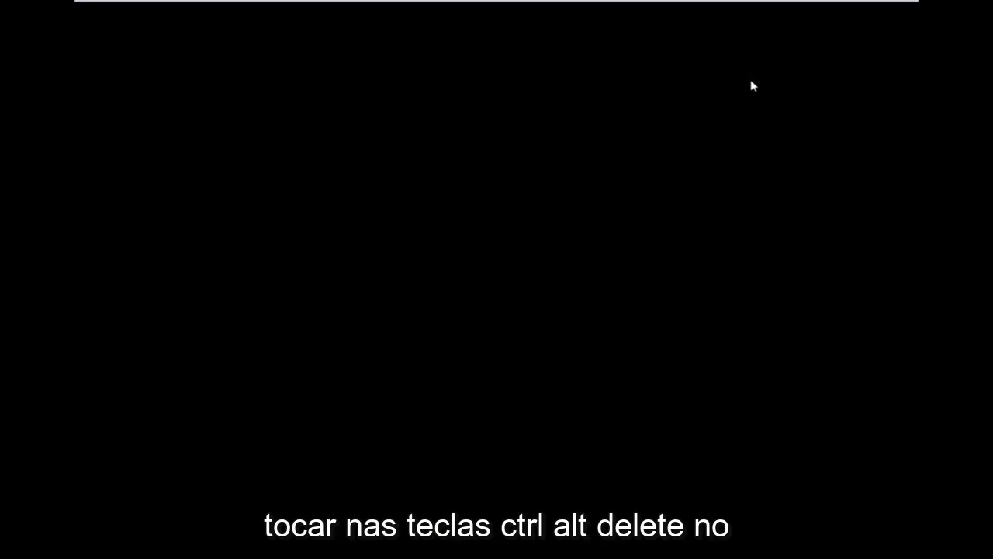
# Step: Choose Update and restart from the power menu on the Ctrl+Alt+Delete security screen
pyautogui.hotkey('ctrl', 'alt', 'Delete')
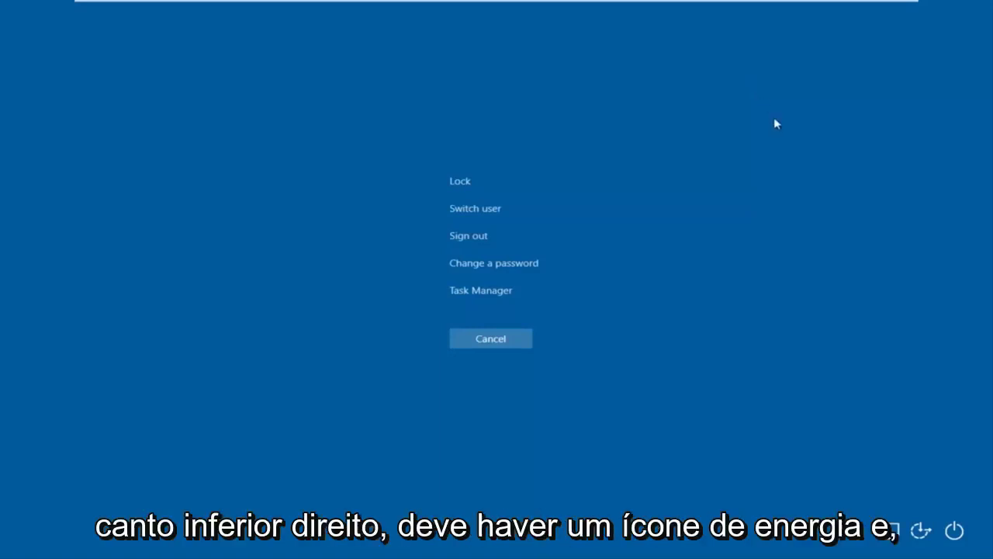
pyautogui.click(954, 534)
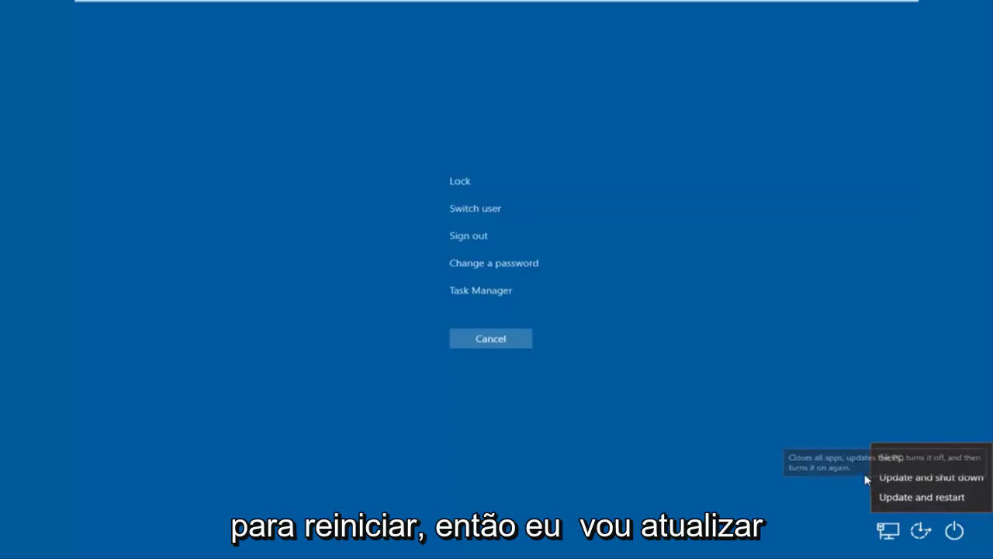
pyautogui.click(894, 497)
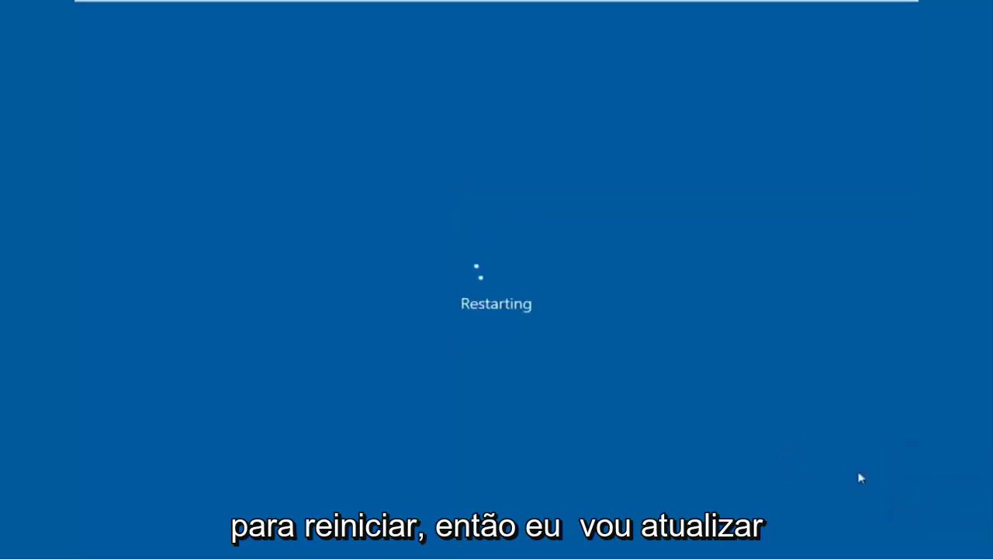